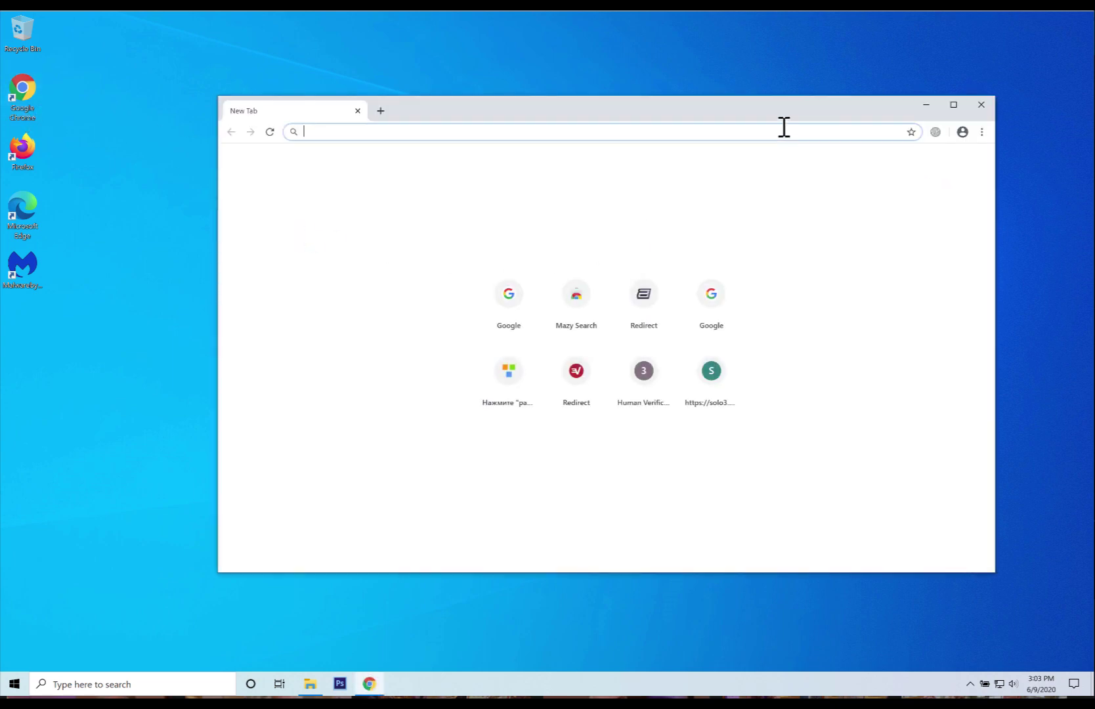
Search the web for "antivirus" from the address bar and keep the search page change made by the extension.
text(antivirus)
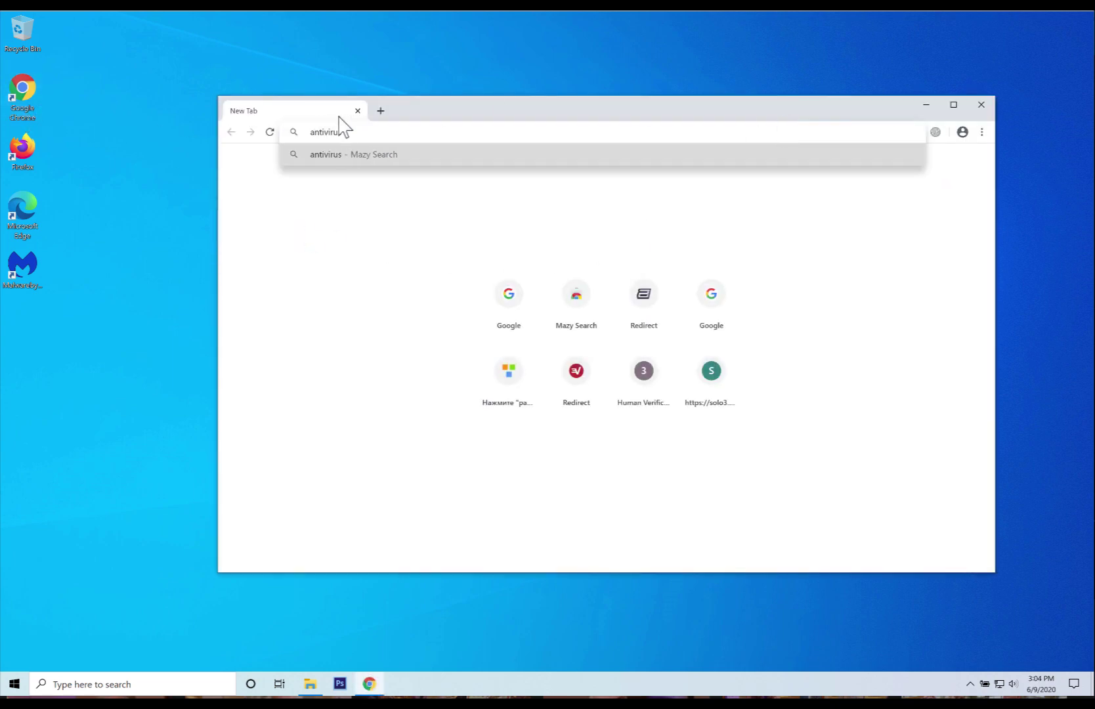
key(Return)
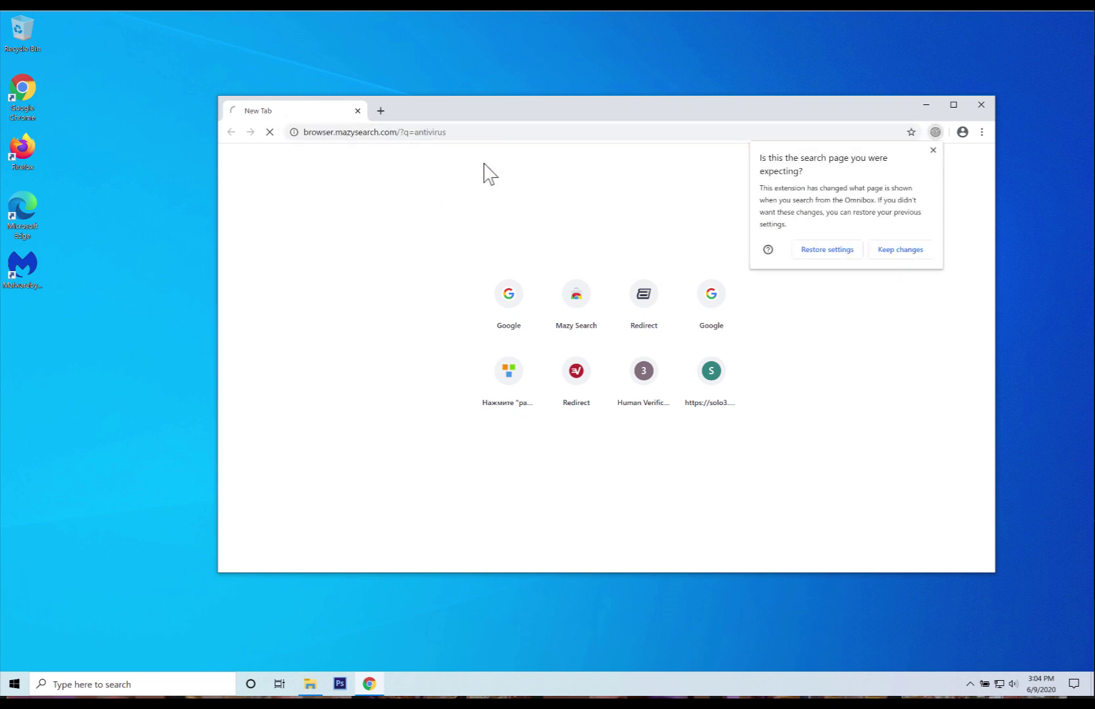
click(912, 251)
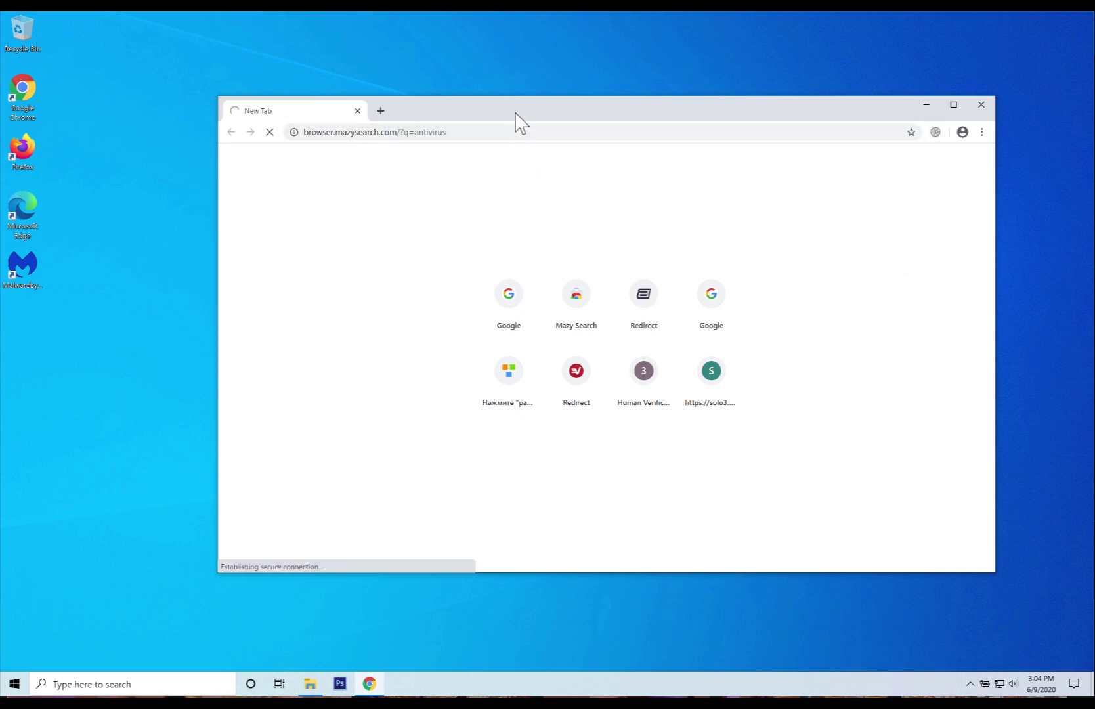
drag(514, 110, 491, 101)
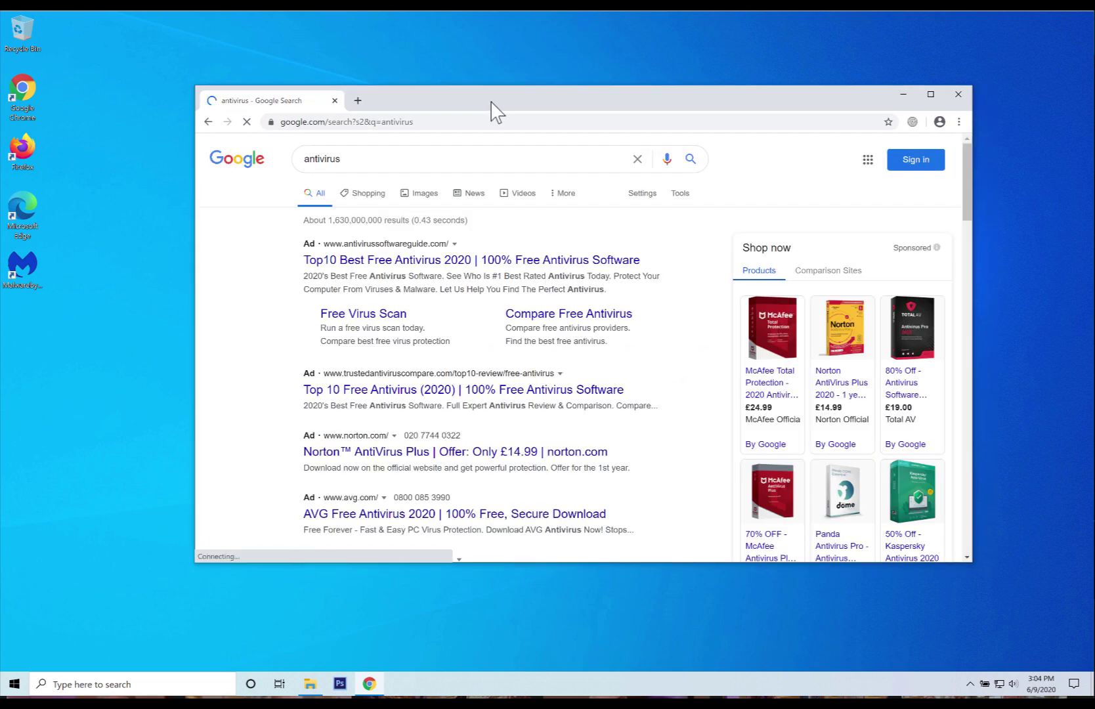
Open the details of the Mazy Search browser extension and examine its description and search permission.
click(958, 122)
mouse_move(847, 302)
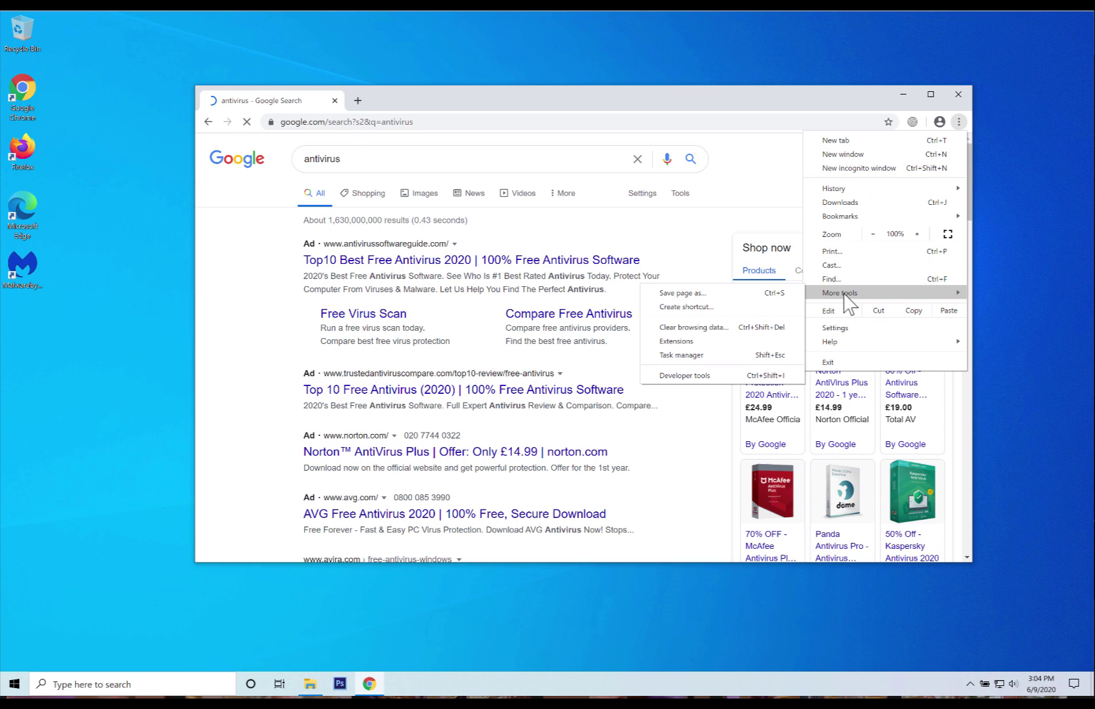
click(700, 341)
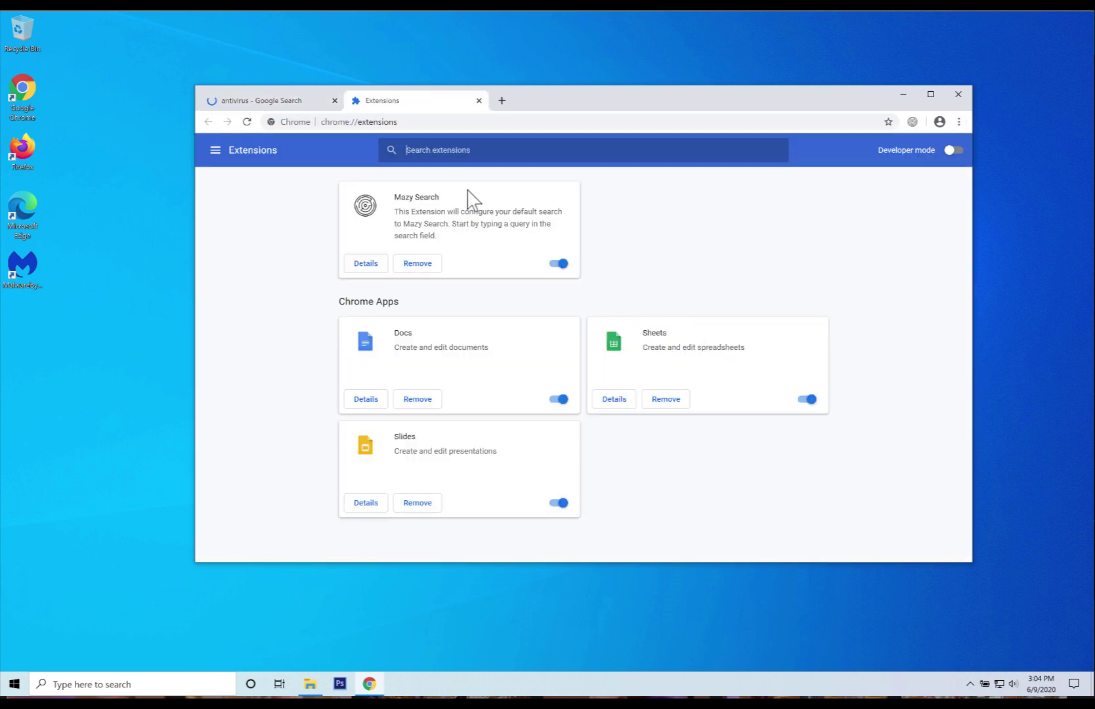
drag(396, 210, 457, 236)
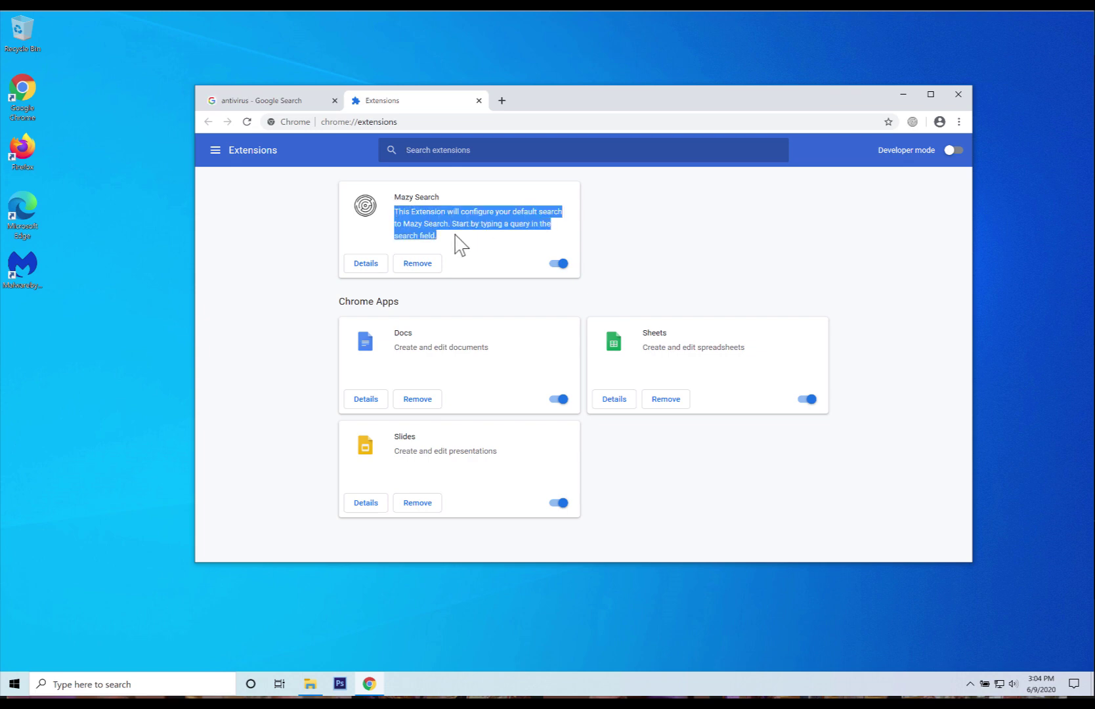
click(365, 264)
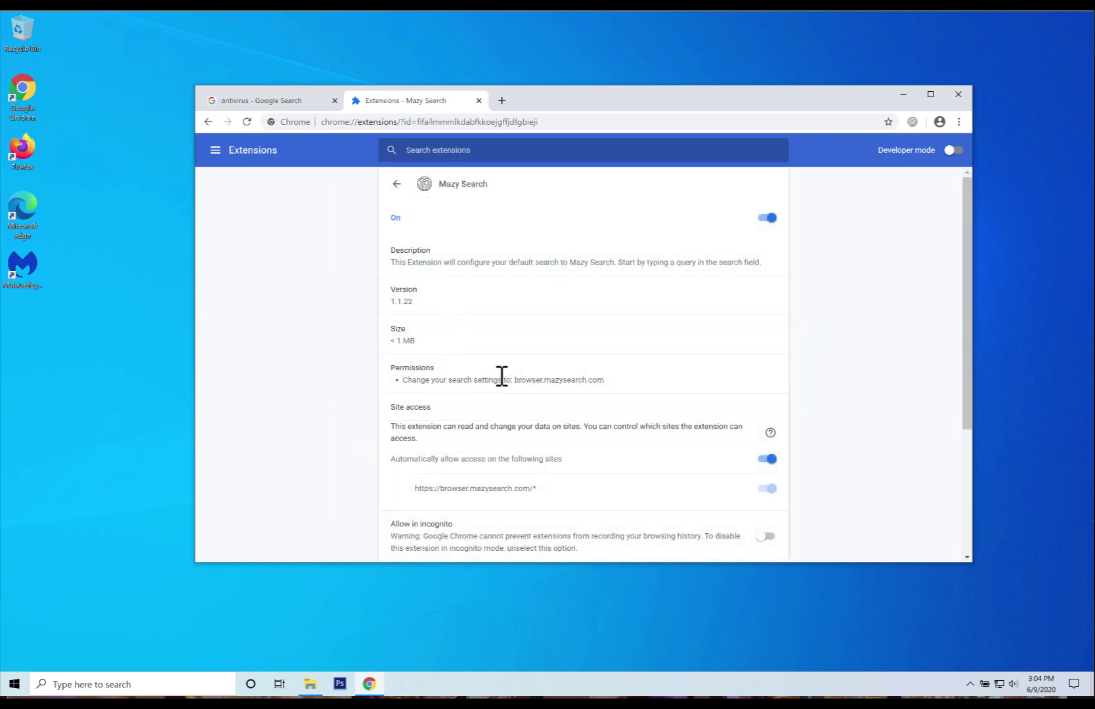
drag(515, 378, 624, 389)
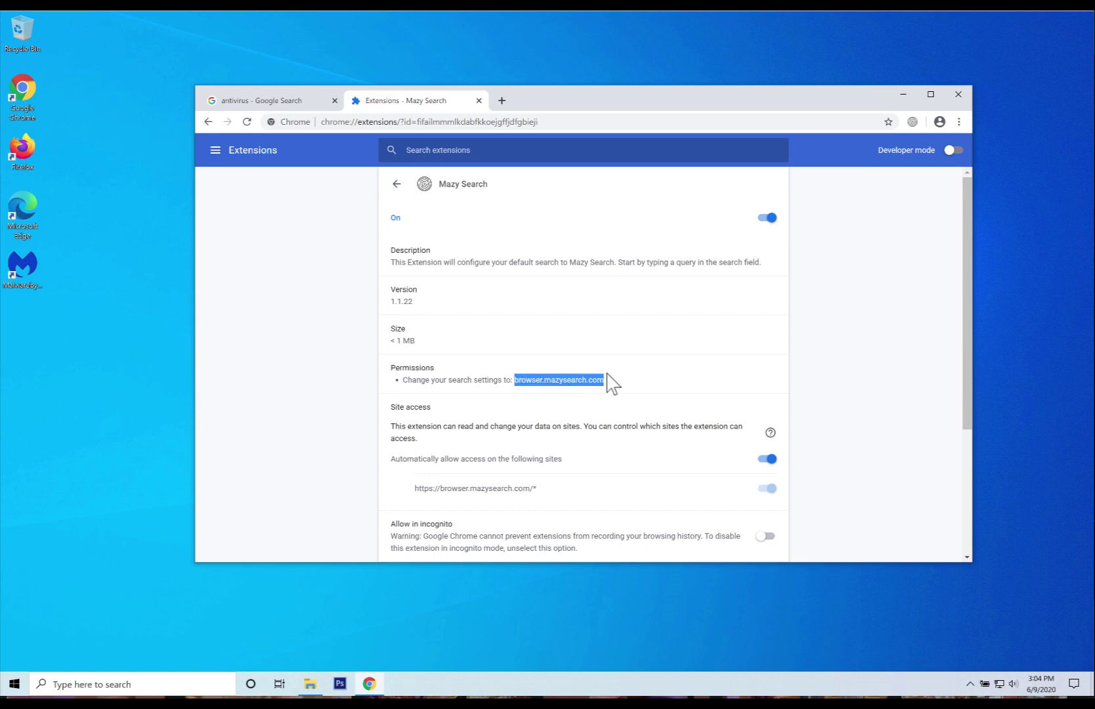
drag(392, 262, 781, 279)
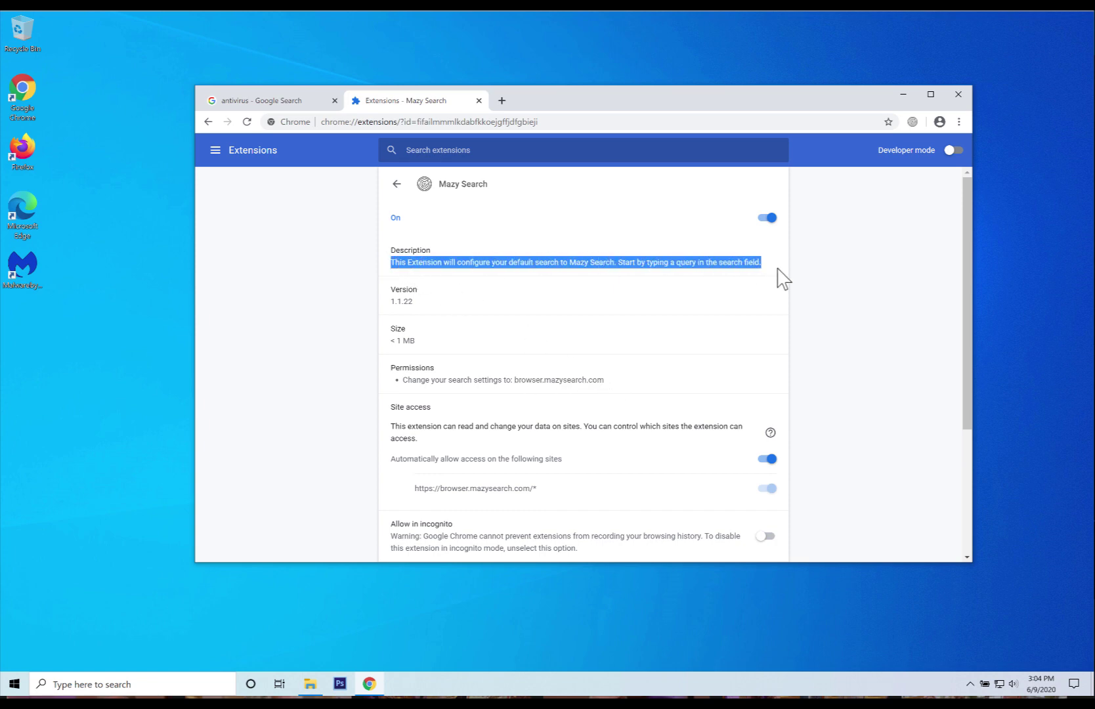
Remove the Mazy Search extension from the browser and confirm the removal.
scroll(629, 385, down, 3)
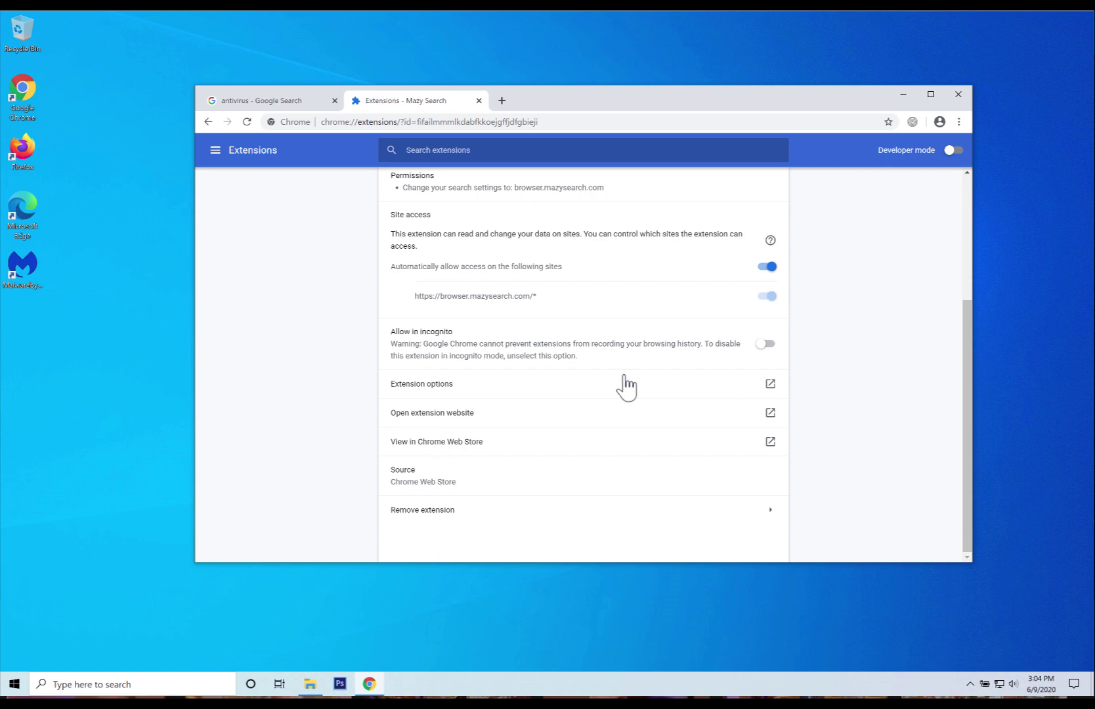
click(408, 517)
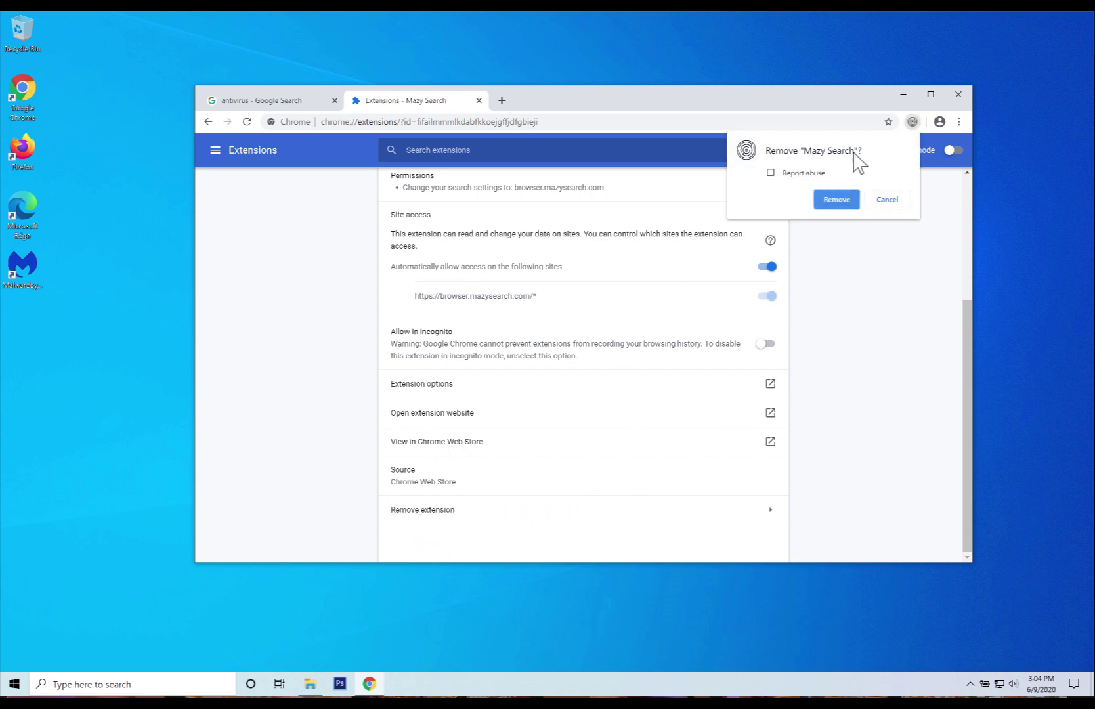
click(836, 200)
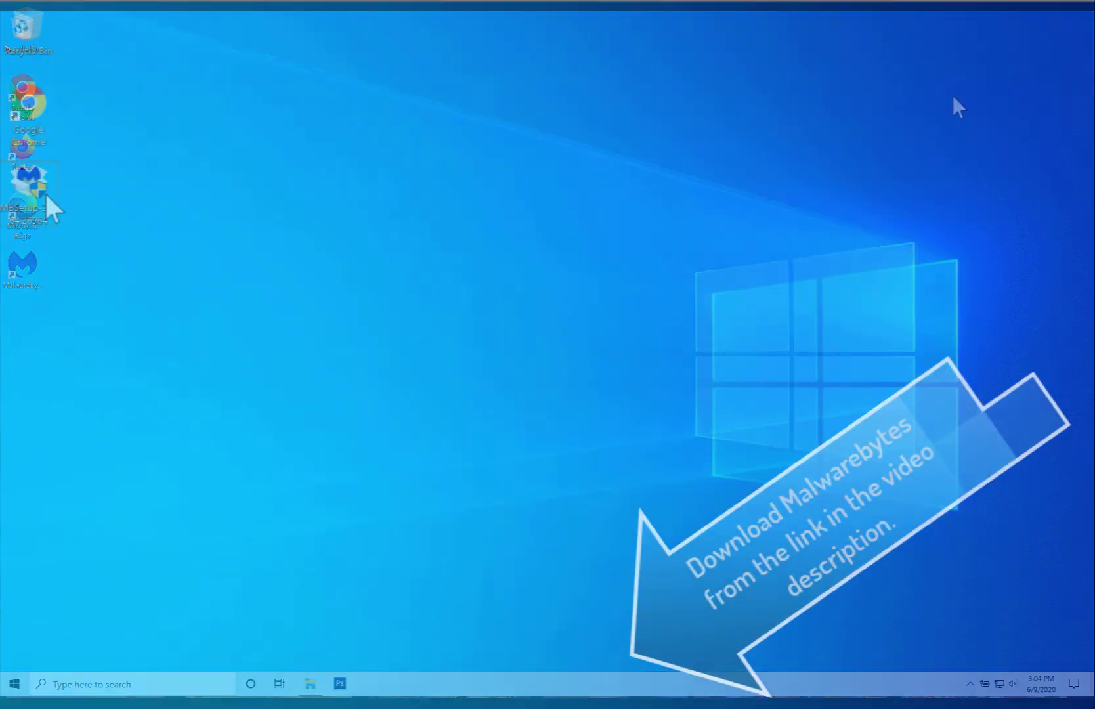
Run the MBSetup installer from the desktop as administrator and install Malwarebytes for a personal computer.
right_click(47, 195)
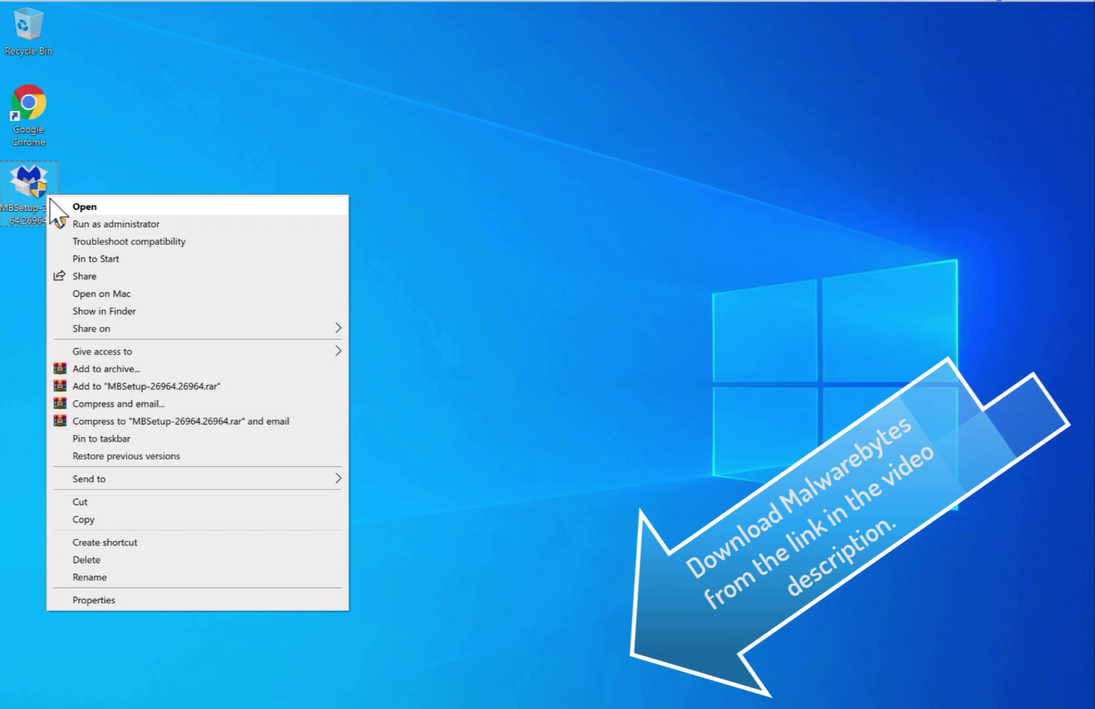
click(79, 224)
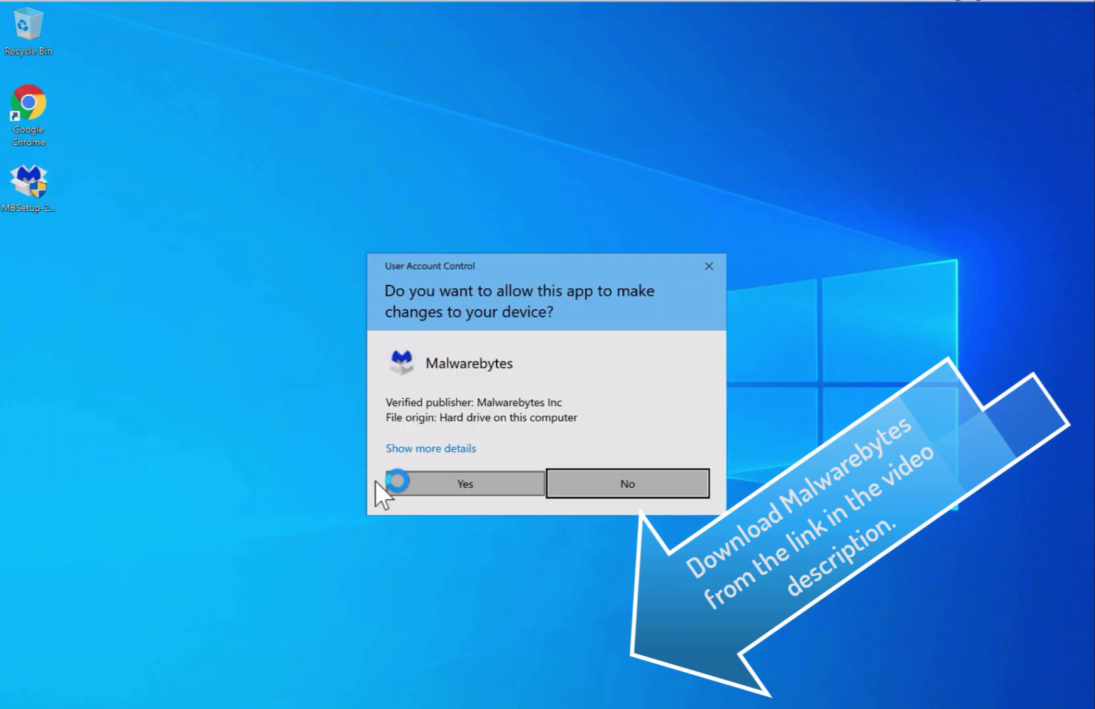
click(541, 489)
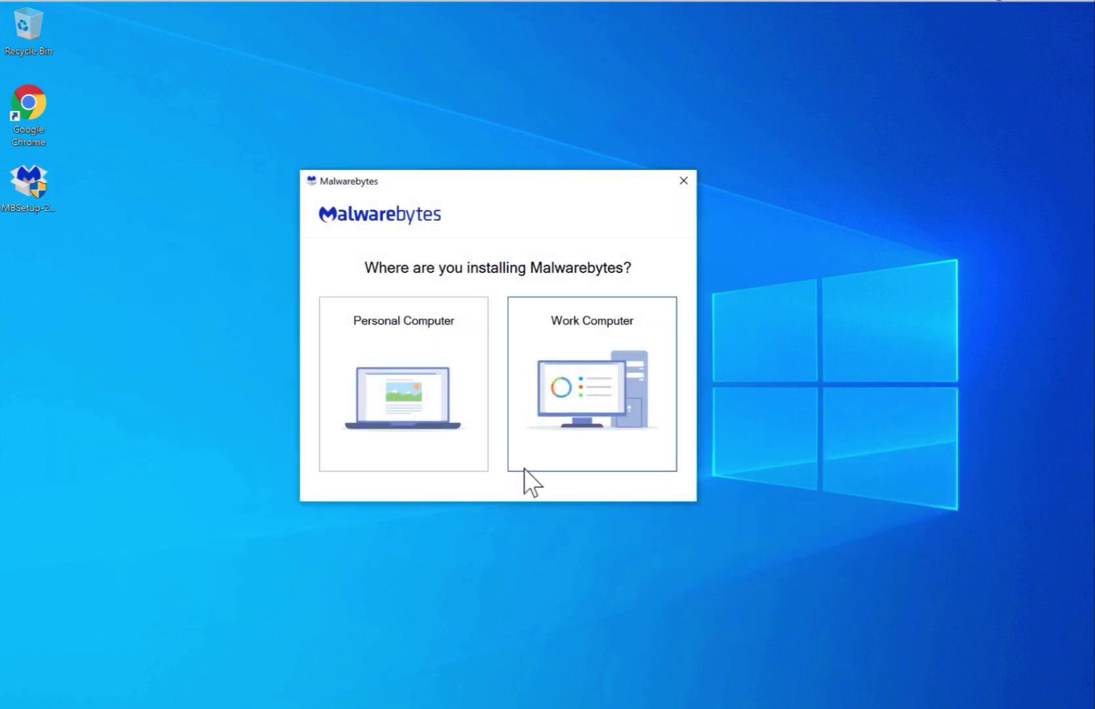
click(409, 359)
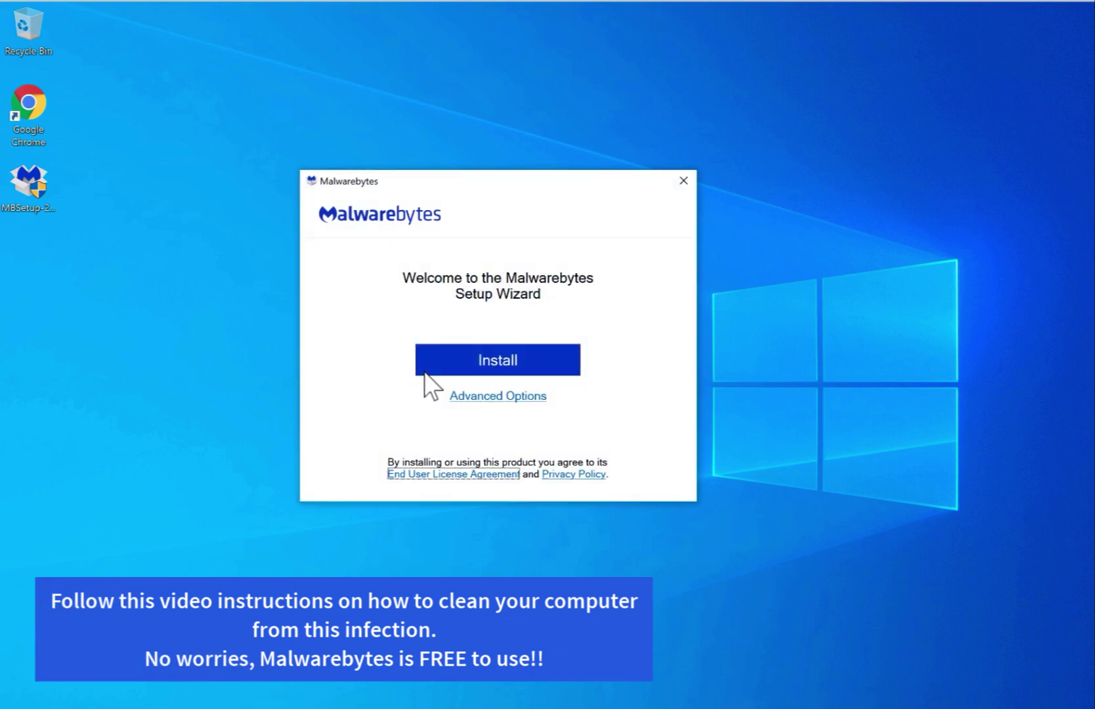
click(485, 365)
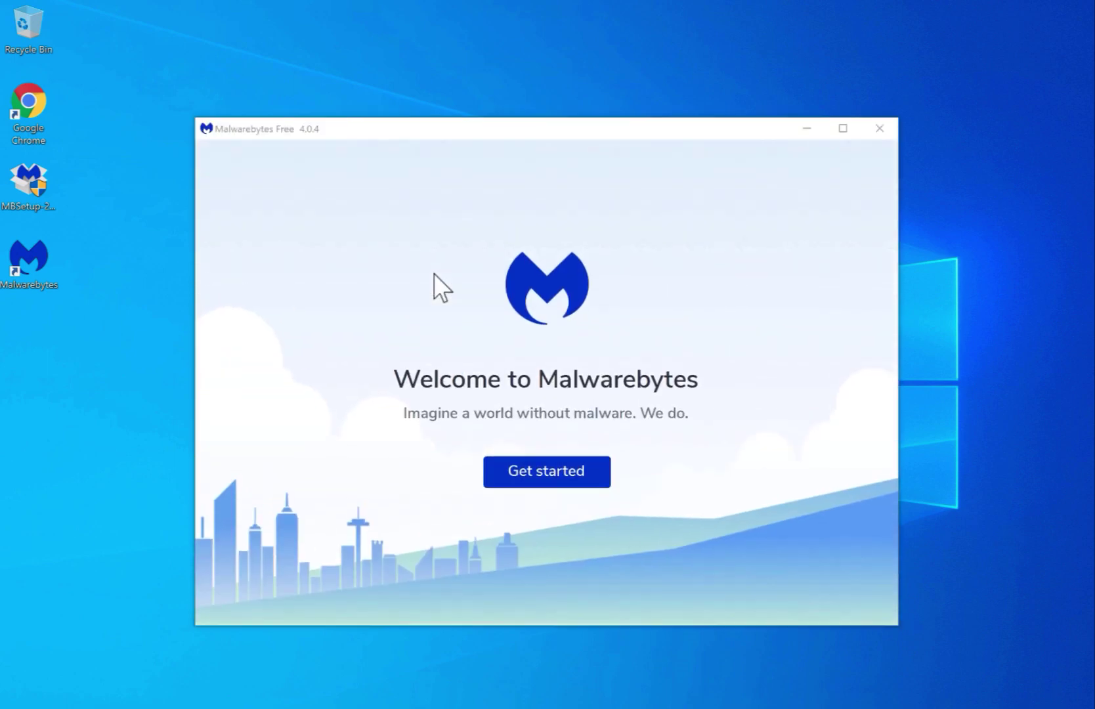
Go through the Malwarebytes welcome screens to the 14-day Premium trial offer and decline it to just scan.
click(578, 474)
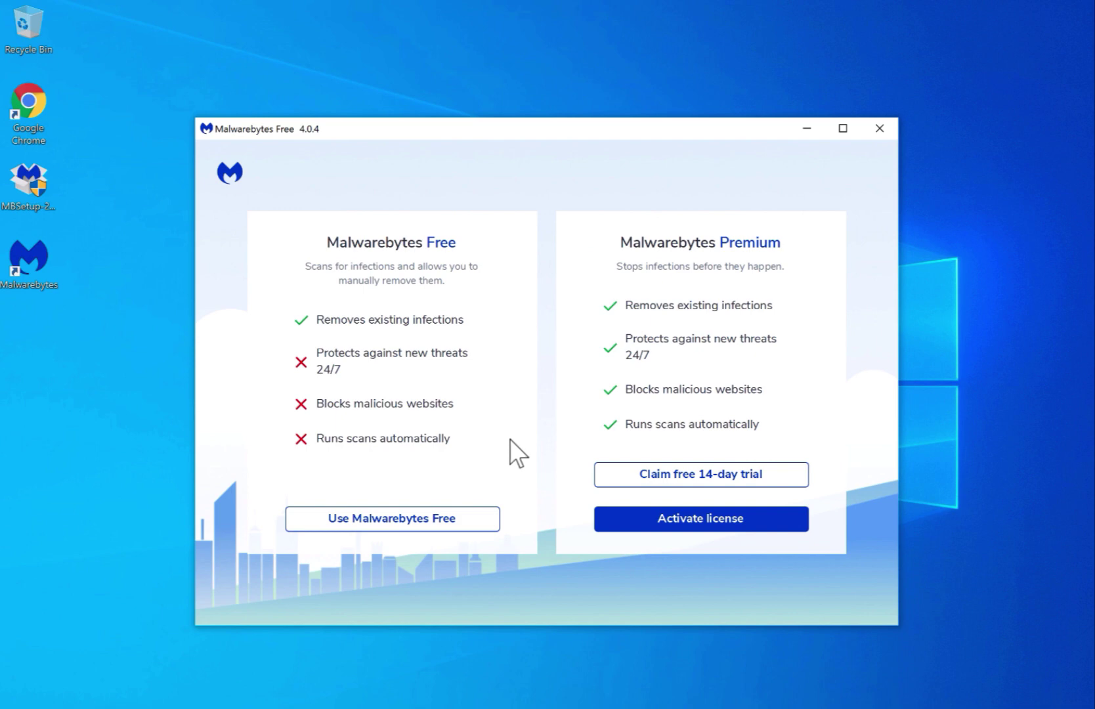
click(754, 473)
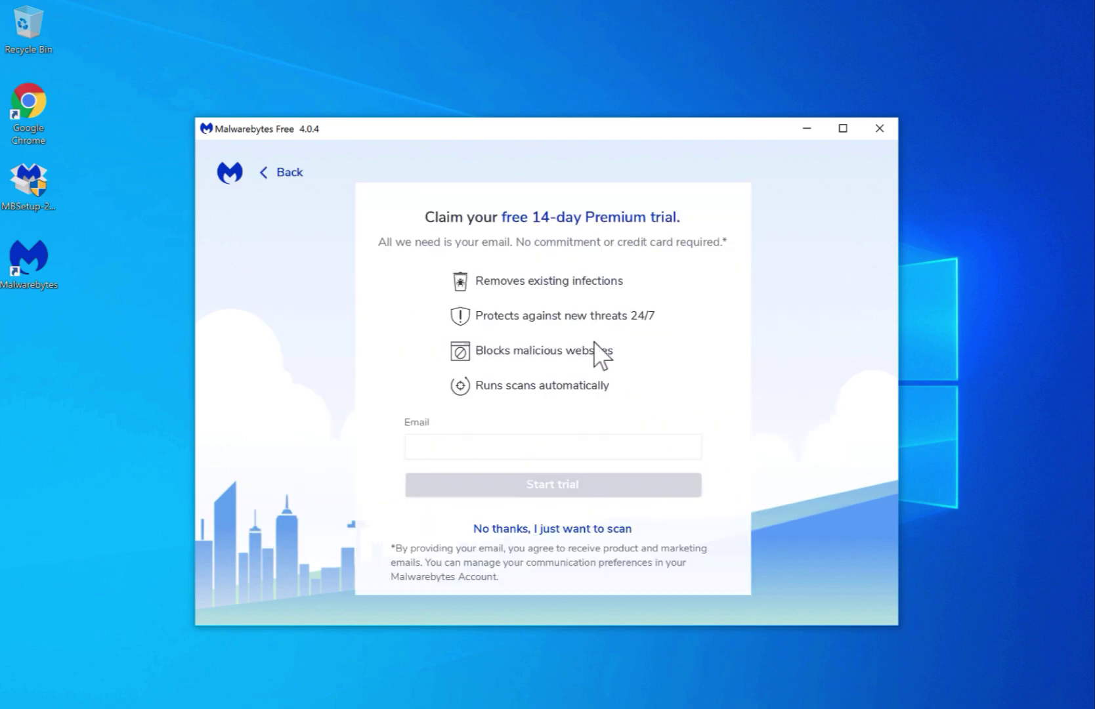
click(603, 526)
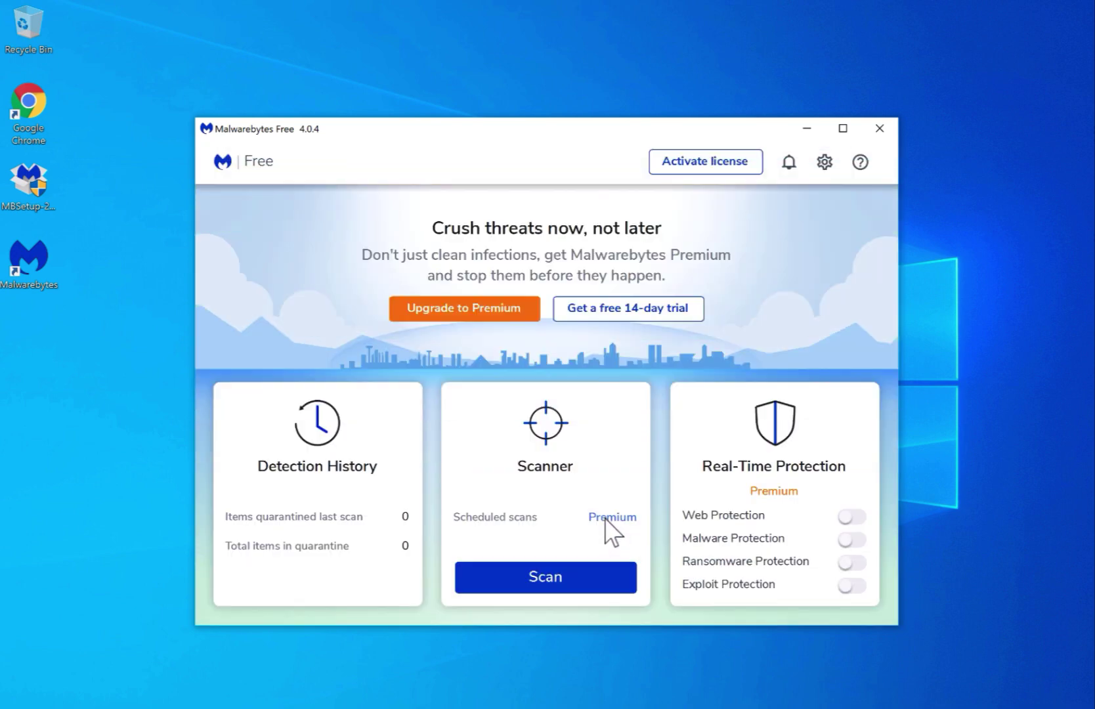
Start the free 14-day Premium trial from the dashboard, entering an e-mail address for it.
click(657, 313)
click(561, 439)
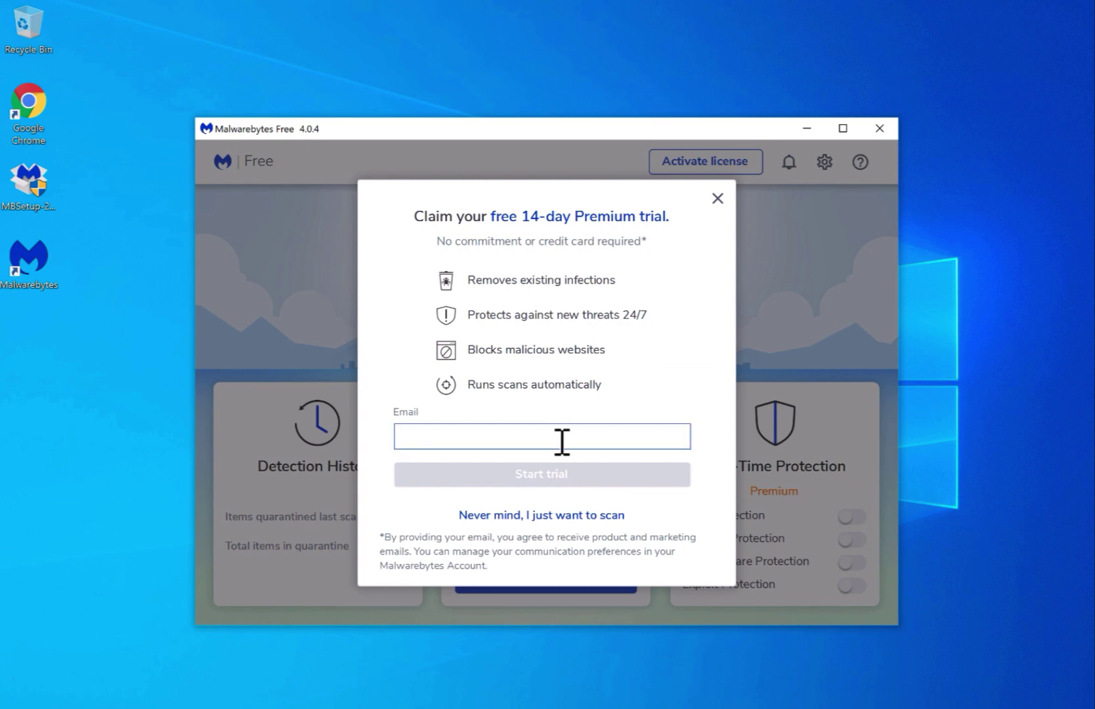
text(your@email.com)
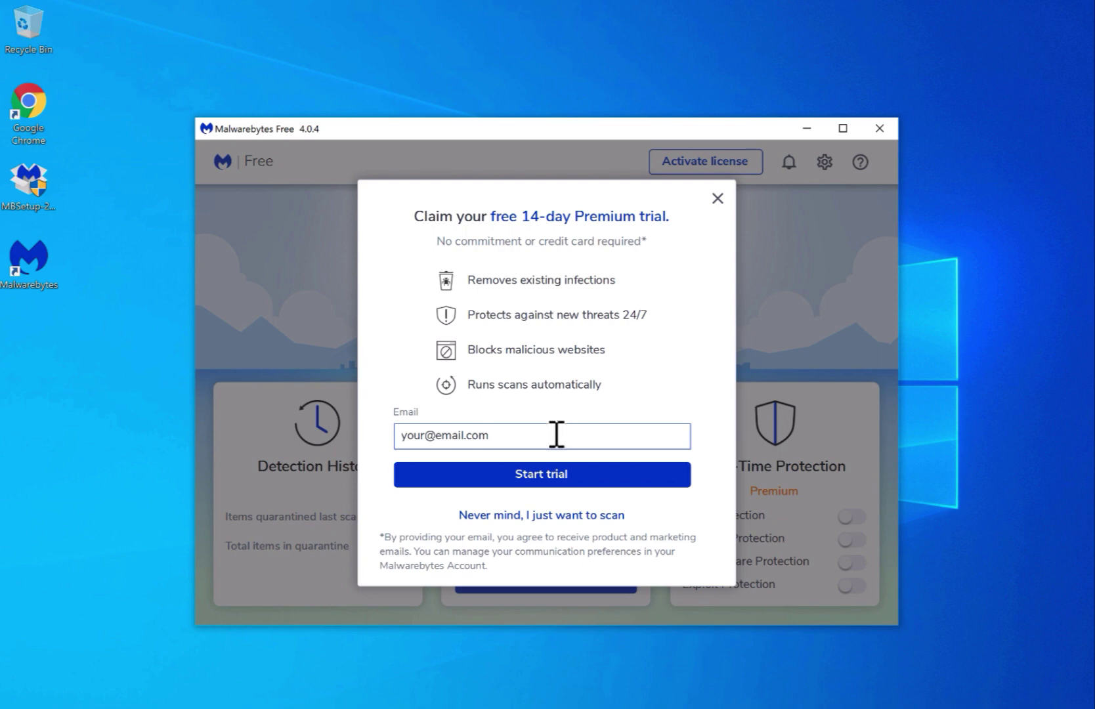
click(545, 471)
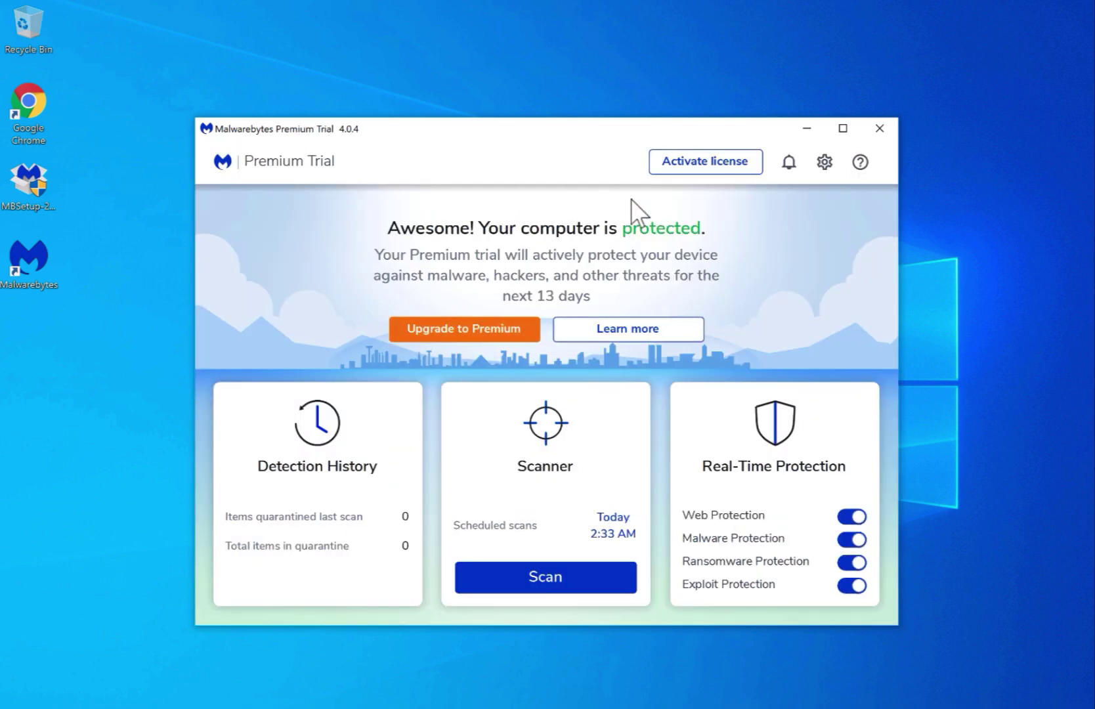
Run a threat scan of the computer and check the notifications while it is in progress.
click(560, 575)
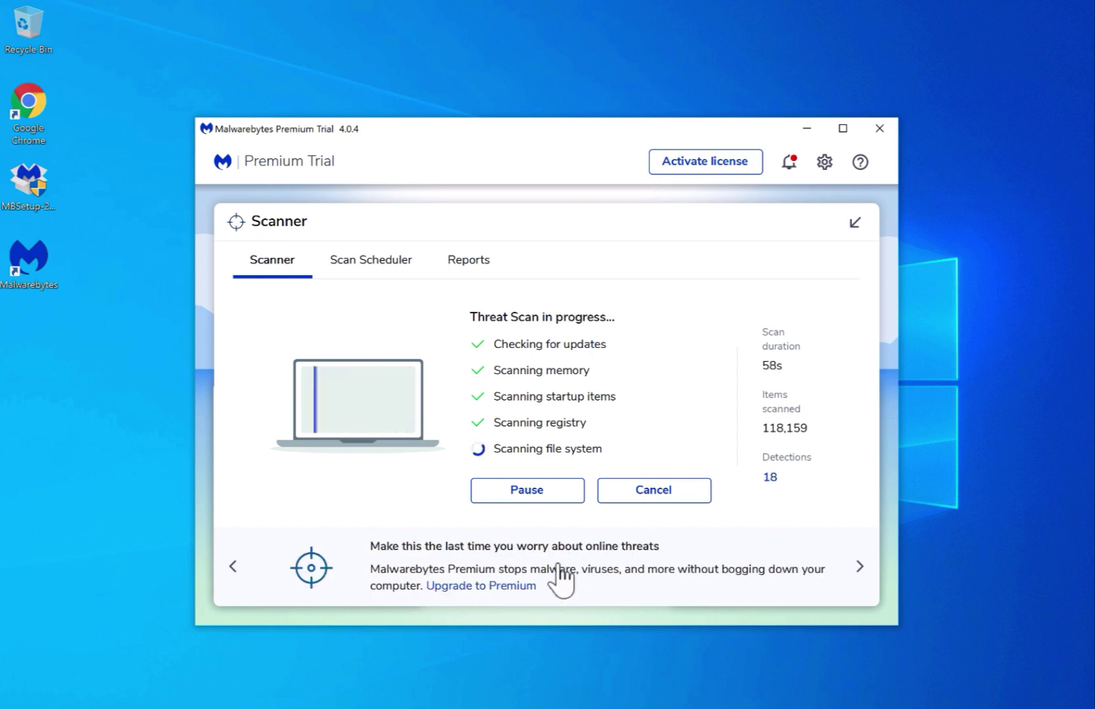
click(789, 161)
click(697, 169)
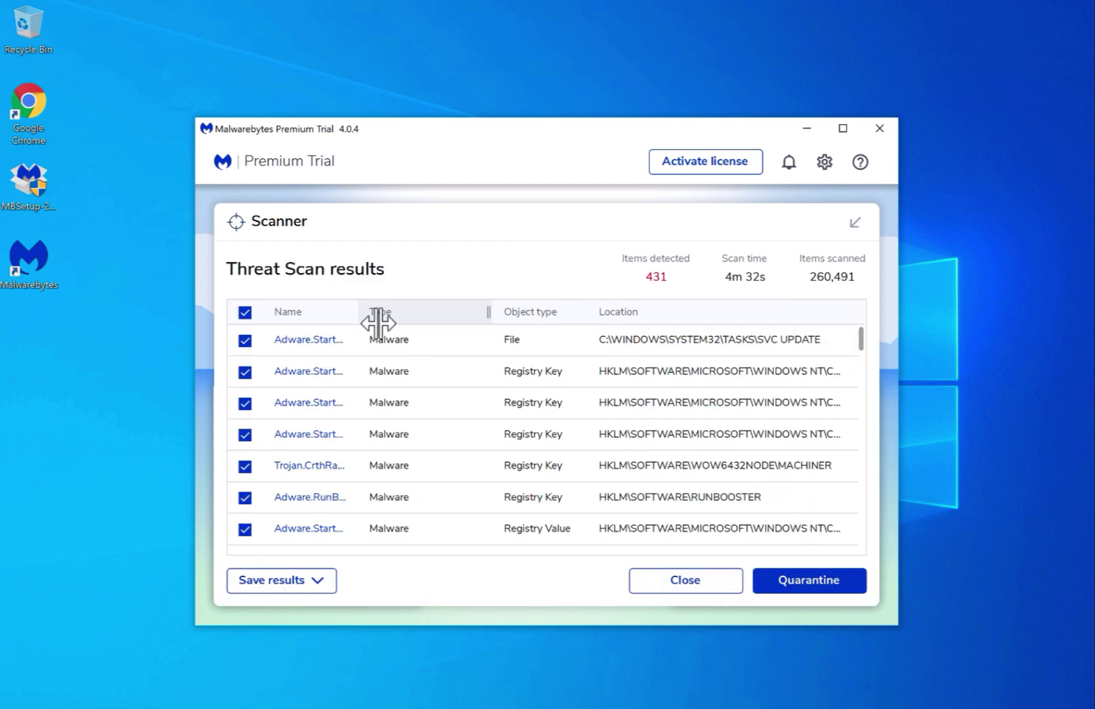
Widen the name, type and object type columns of the threat scan results and examine the detected items through to the end of the list.
drag(358, 317, 432, 331)
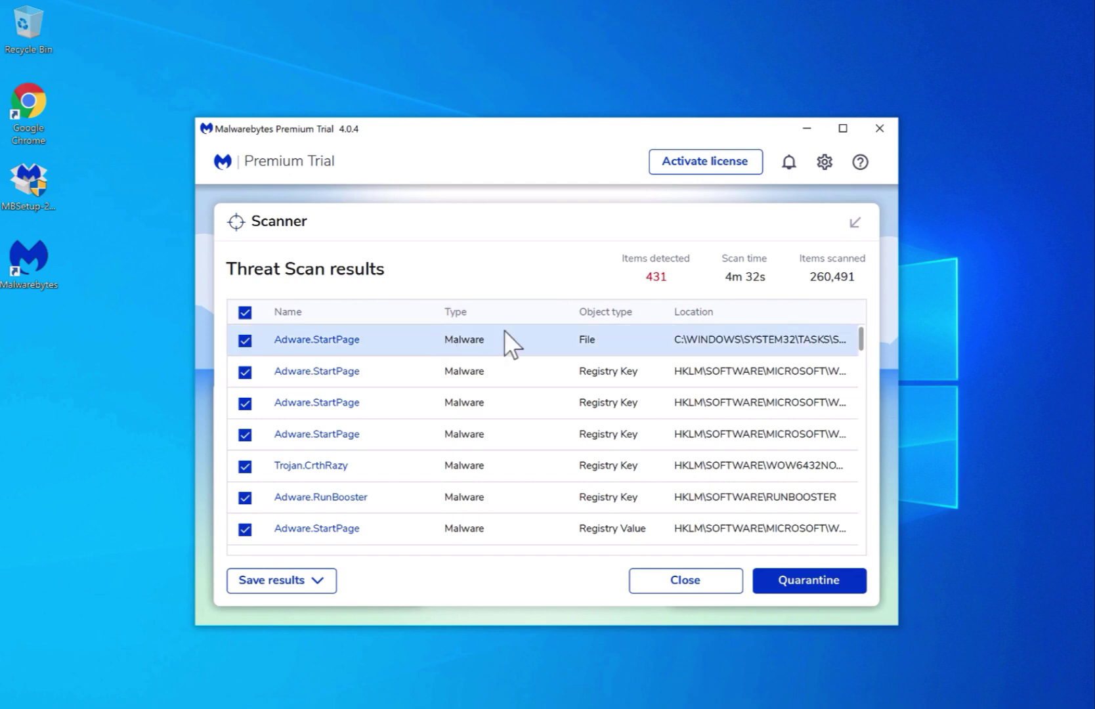
drag(569, 314, 594, 318)
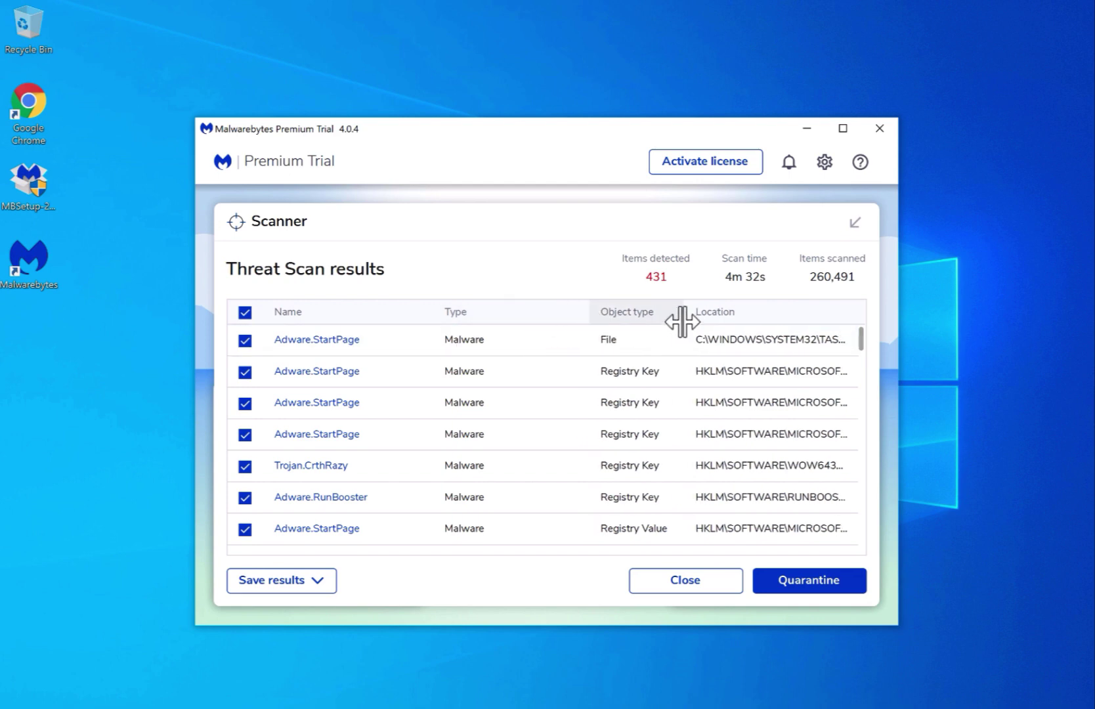
drag(682, 318, 763, 327)
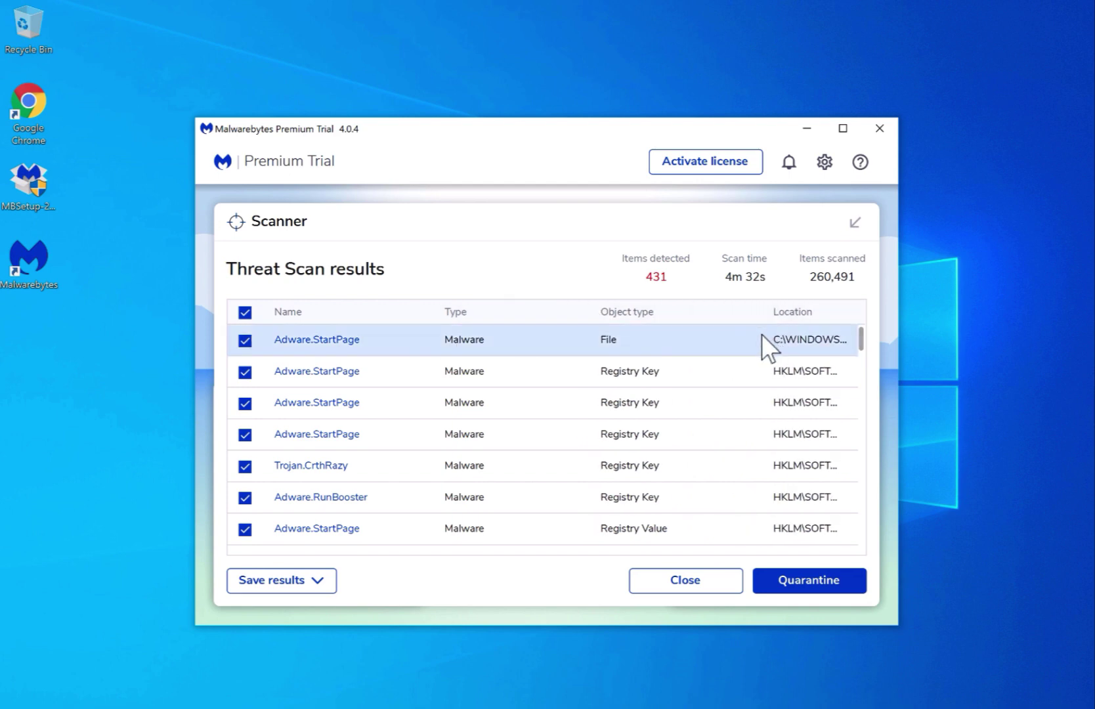
scroll(740, 412, down, 3)
scroll(739, 412, down, 3)
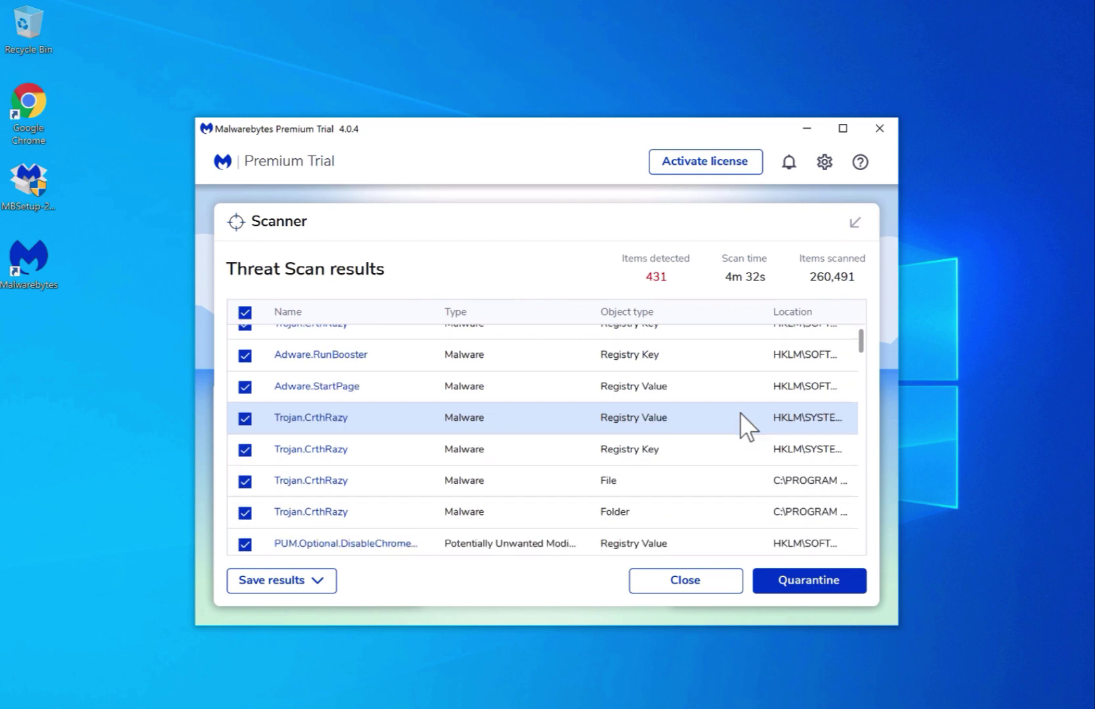
drag(862, 356, 864, 362)
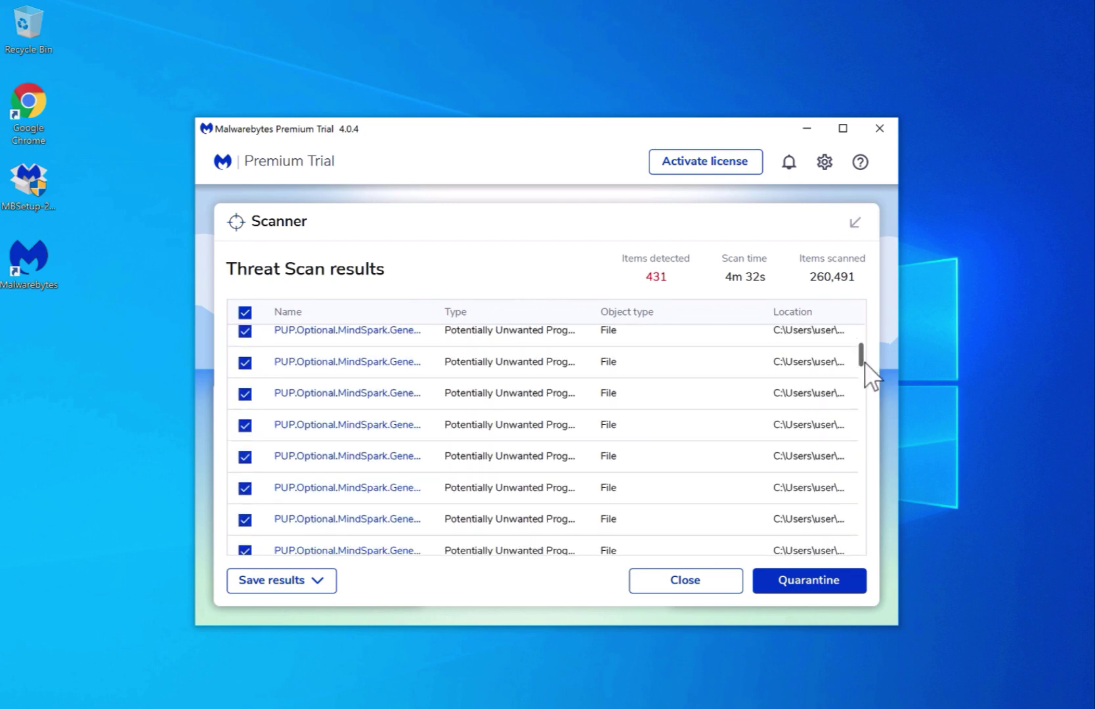
drag(435, 311, 511, 315)
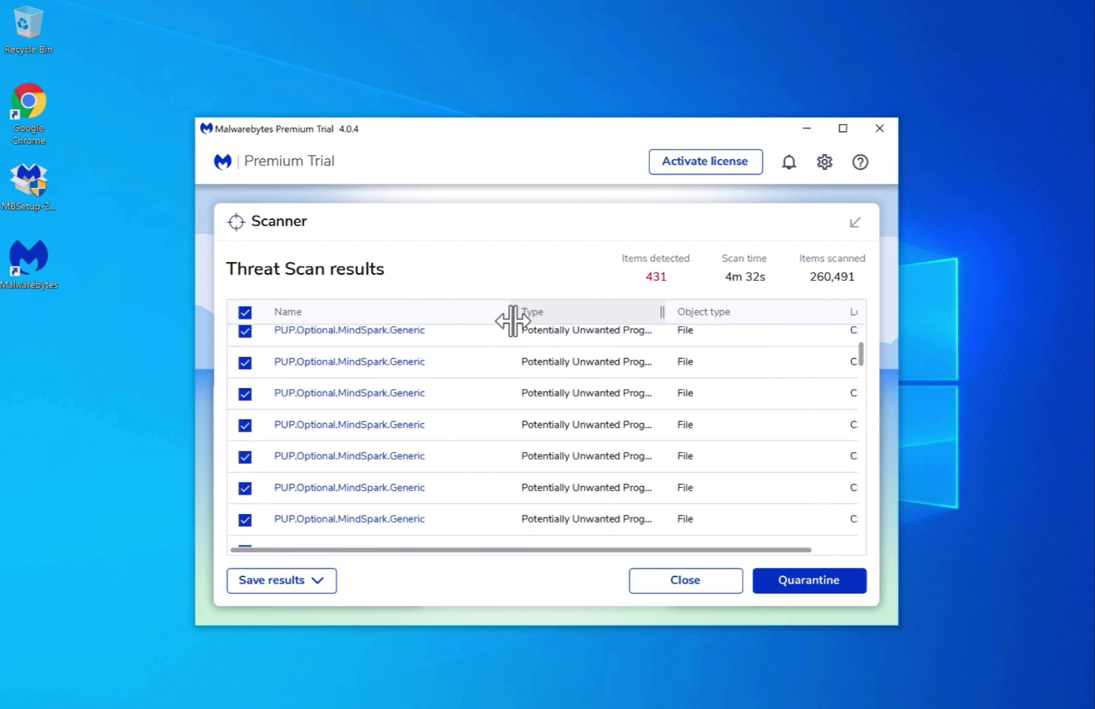
drag(654, 313, 687, 313)
drag(860, 353, 852, 548)
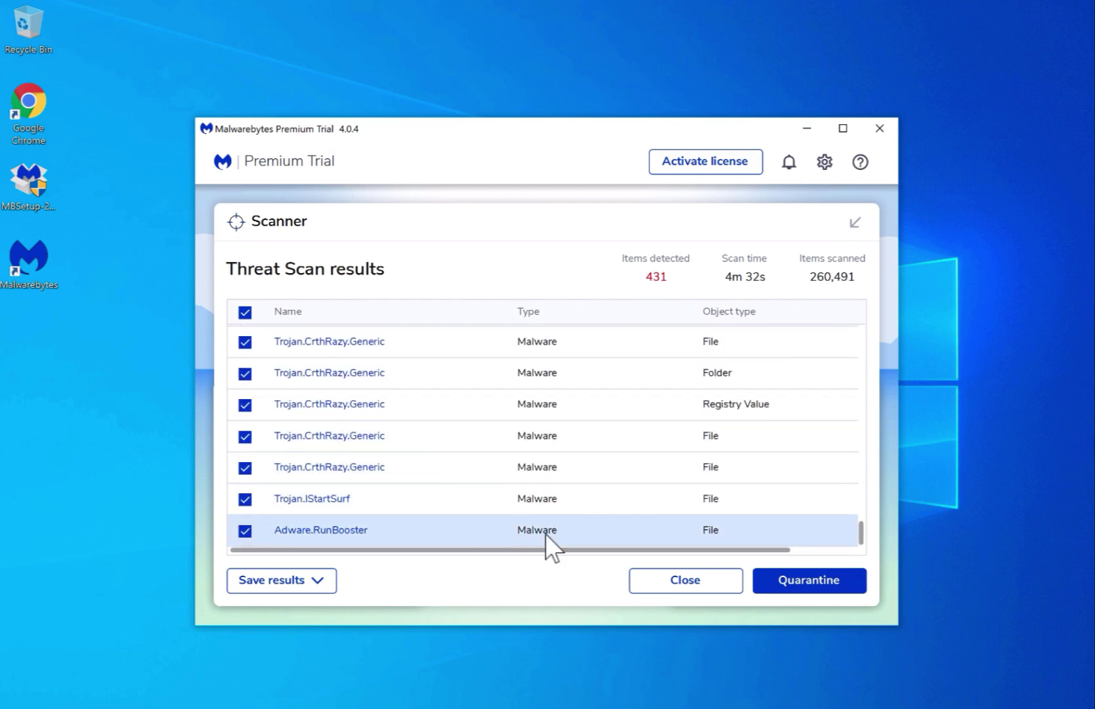
Quarantine all the detected threats, finish the scan summary and close Malwarebytes.
click(815, 585)
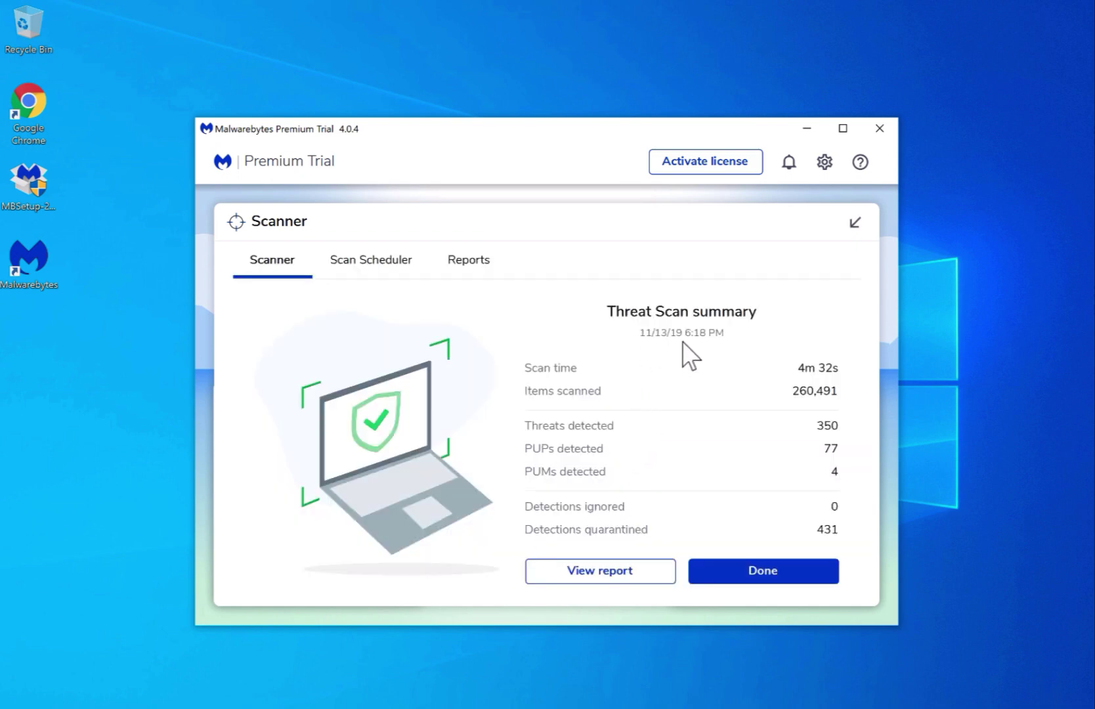
click(762, 571)
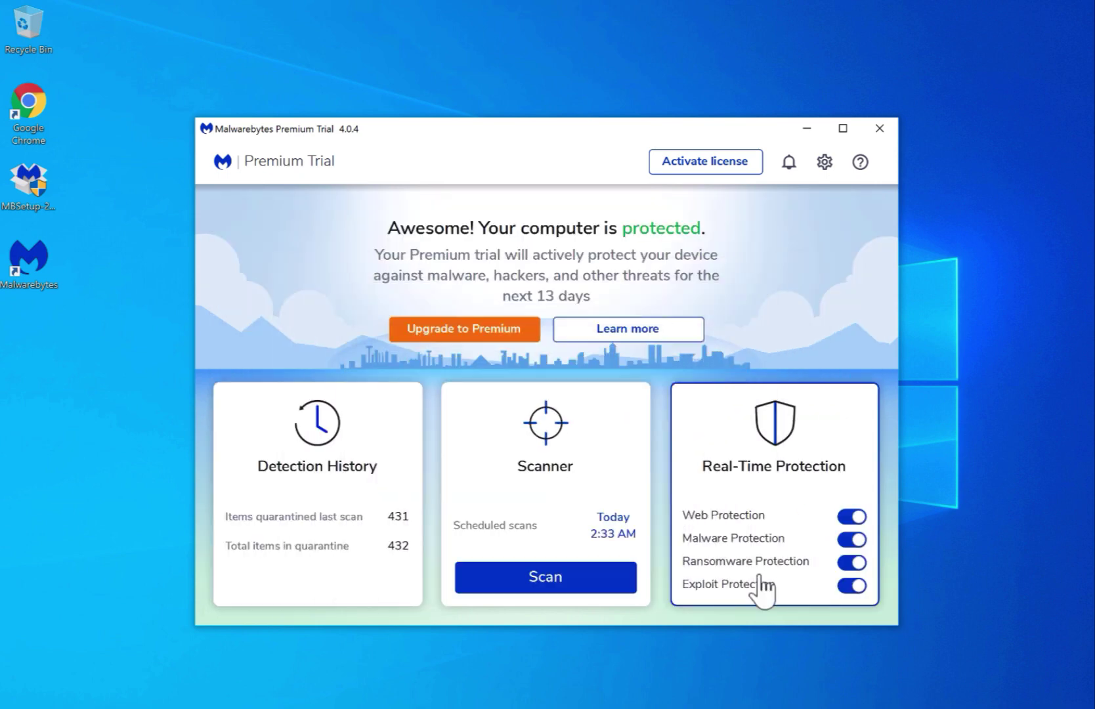
click(877, 132)
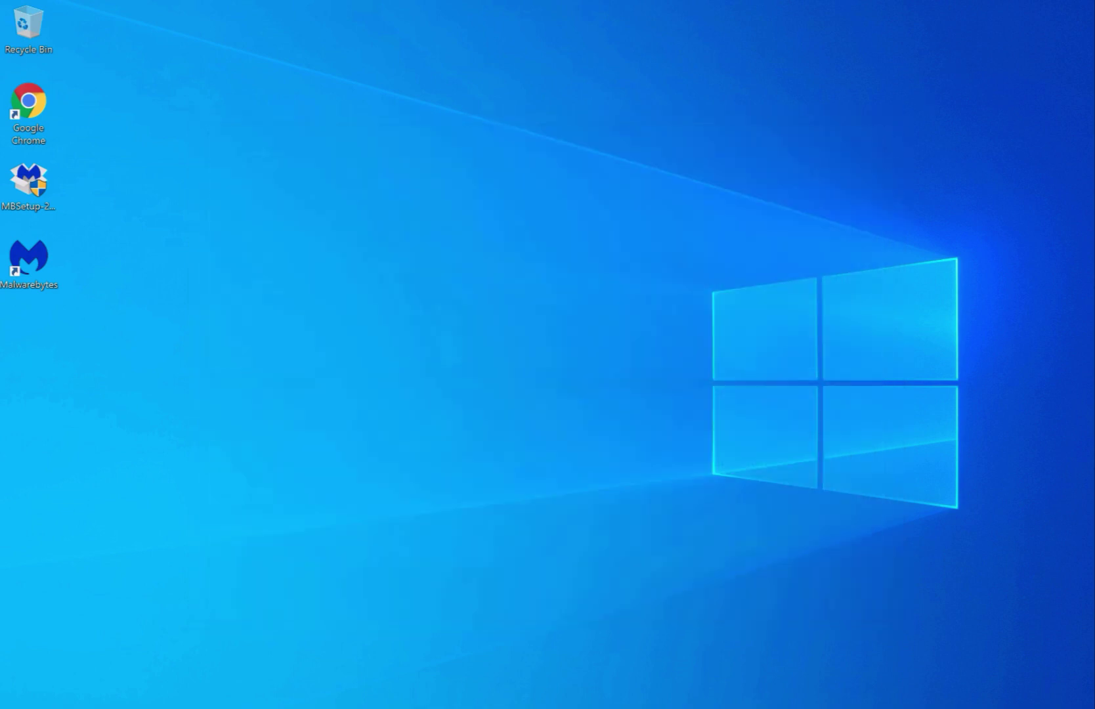